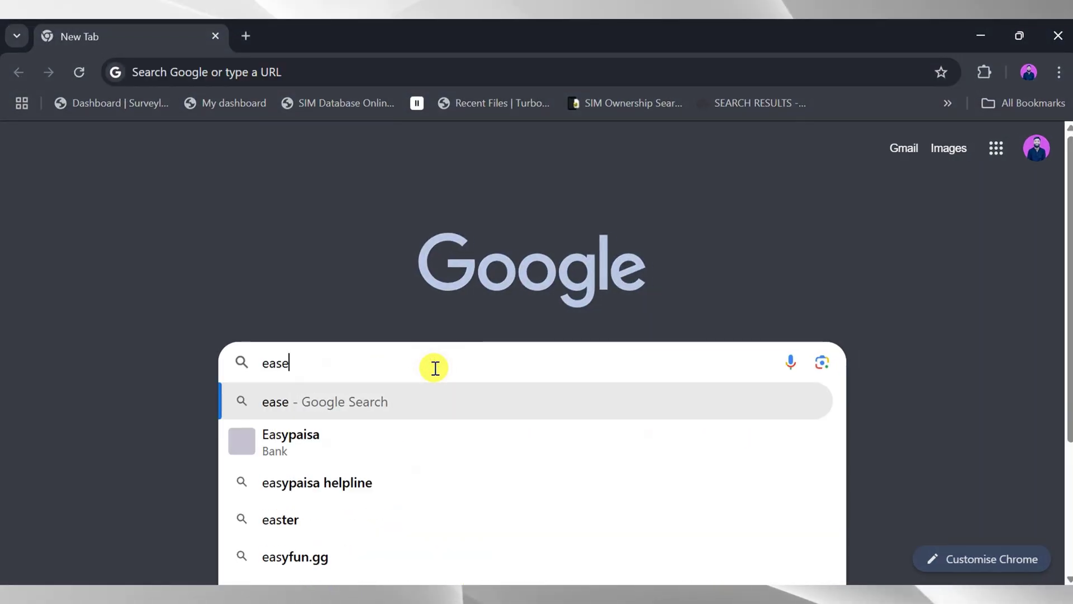
pyautogui.write('us')
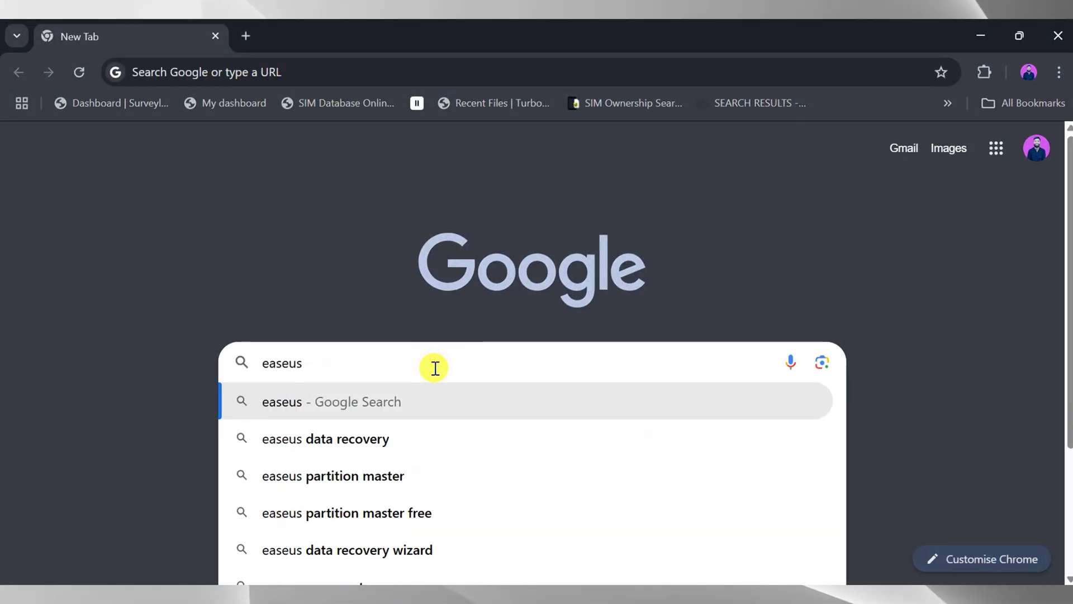
pyautogui.write(' chatp')
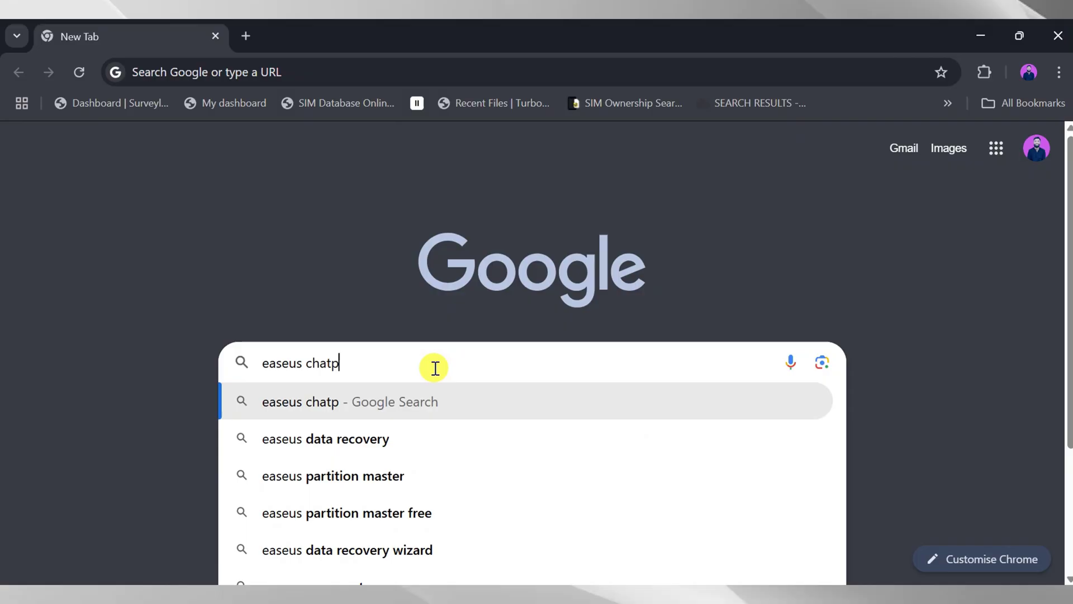
pyautogui.write('df')
# Step: Run a Google search for 'easeus chatpdf'
pyautogui.press('Return')
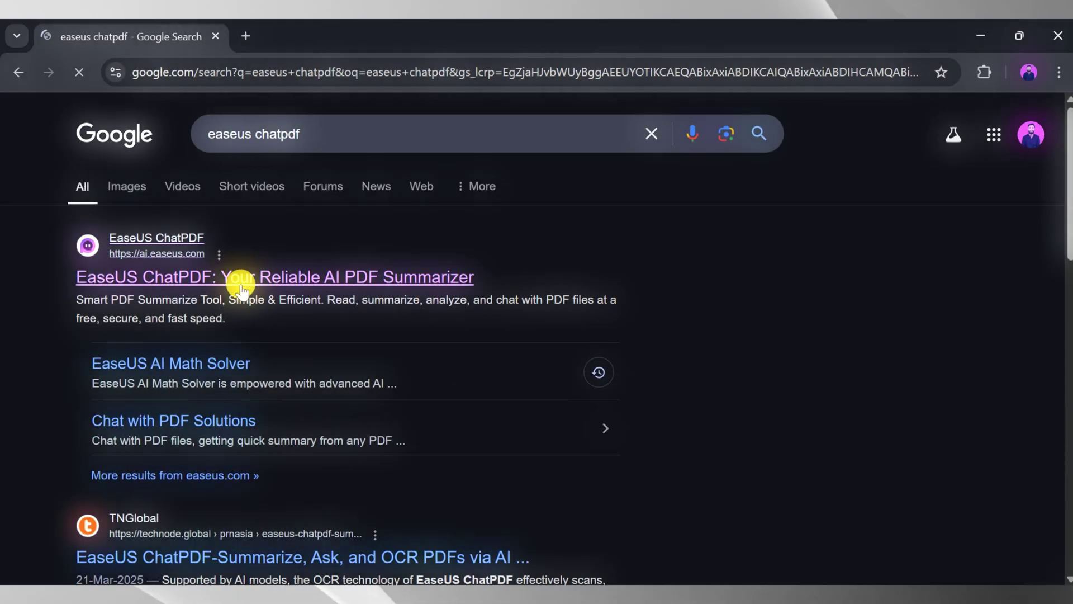
# Step: Open the EaseUS ChatPDF result from the search listing
pyautogui.click(235, 284)
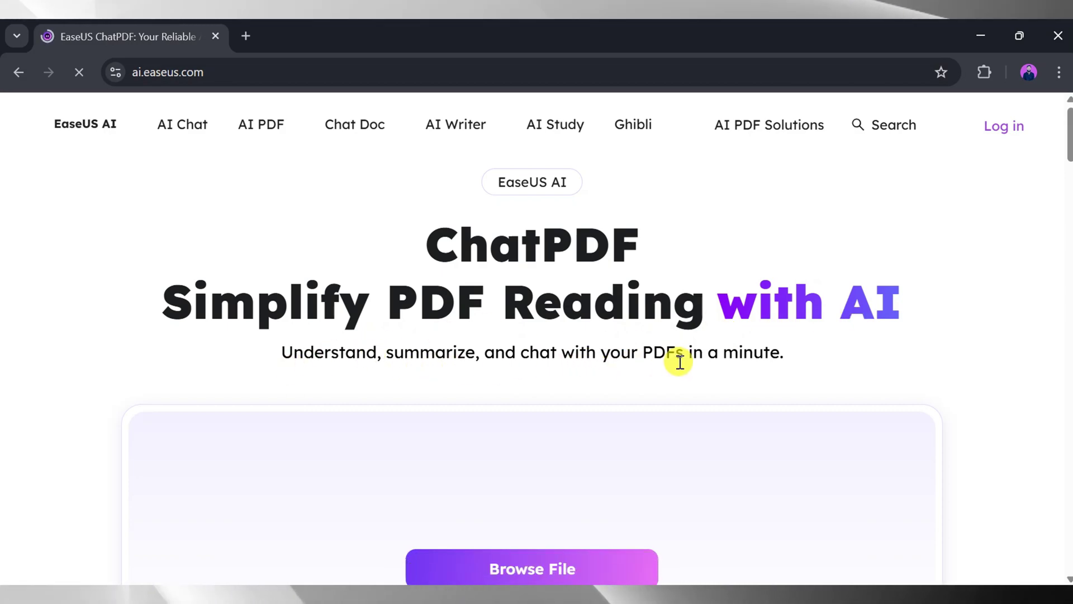
pyautogui.scroll(-3, 679, 361)
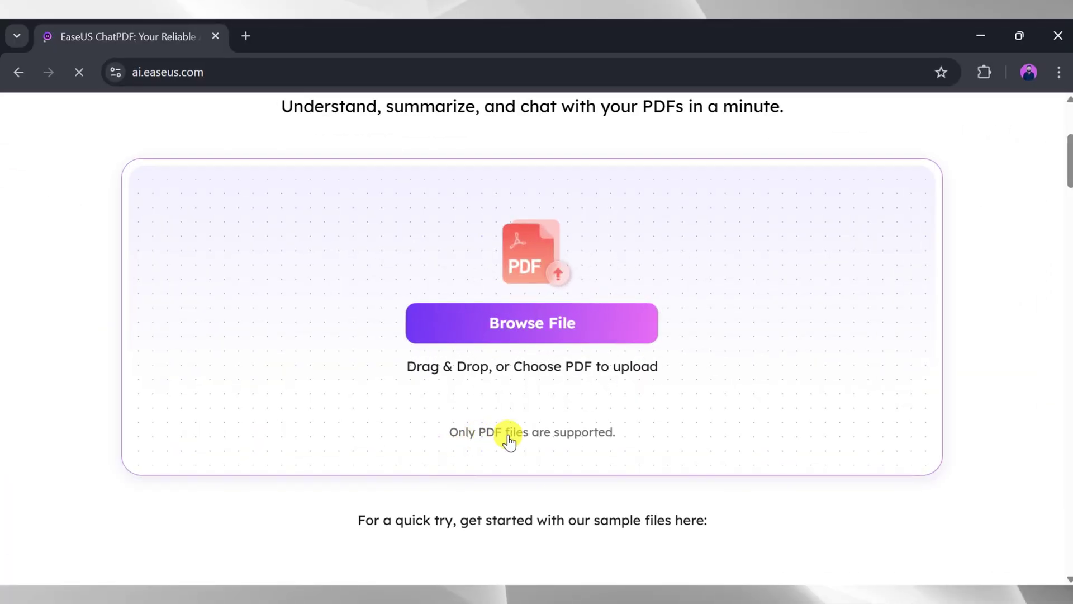
pyautogui.scroll(-2, 618, 440)
pyautogui.scroll(-2, 437, 335)
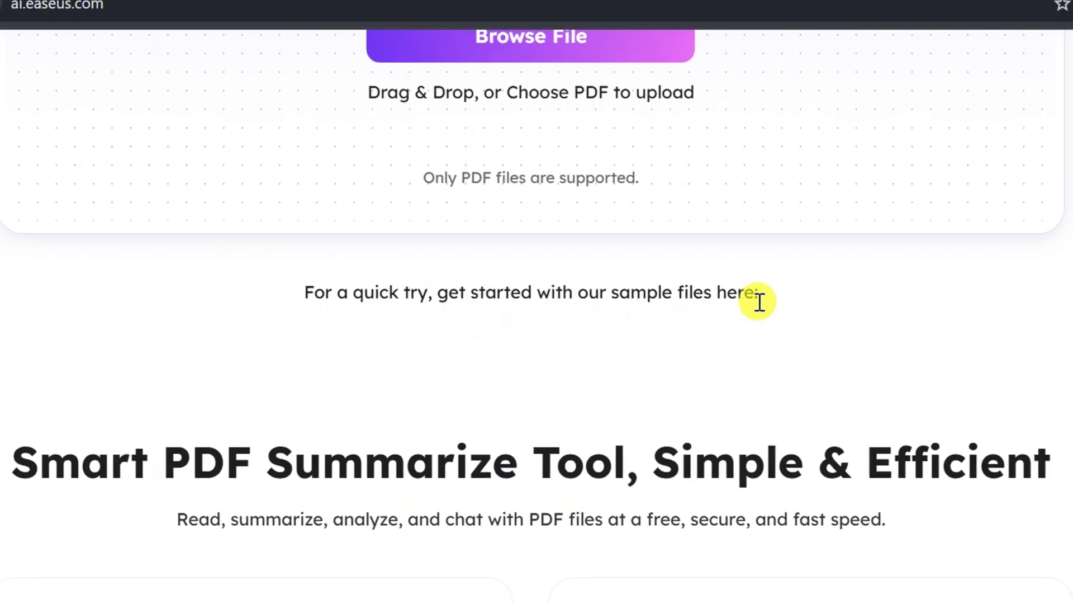
pyautogui.scroll(-2, 515, 257)
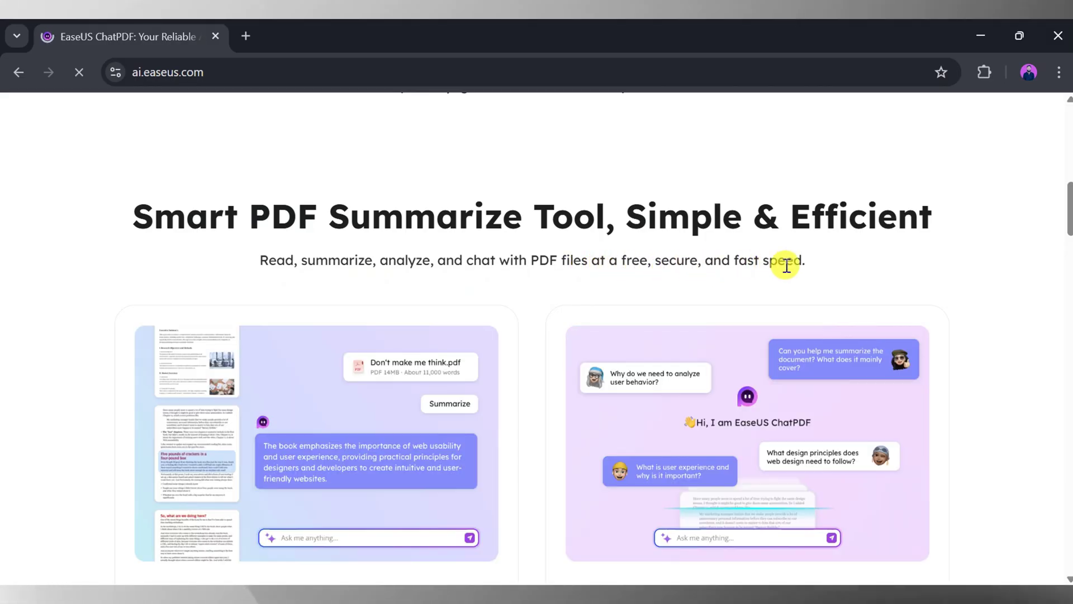
pyautogui.scroll(-3, 787, 265)
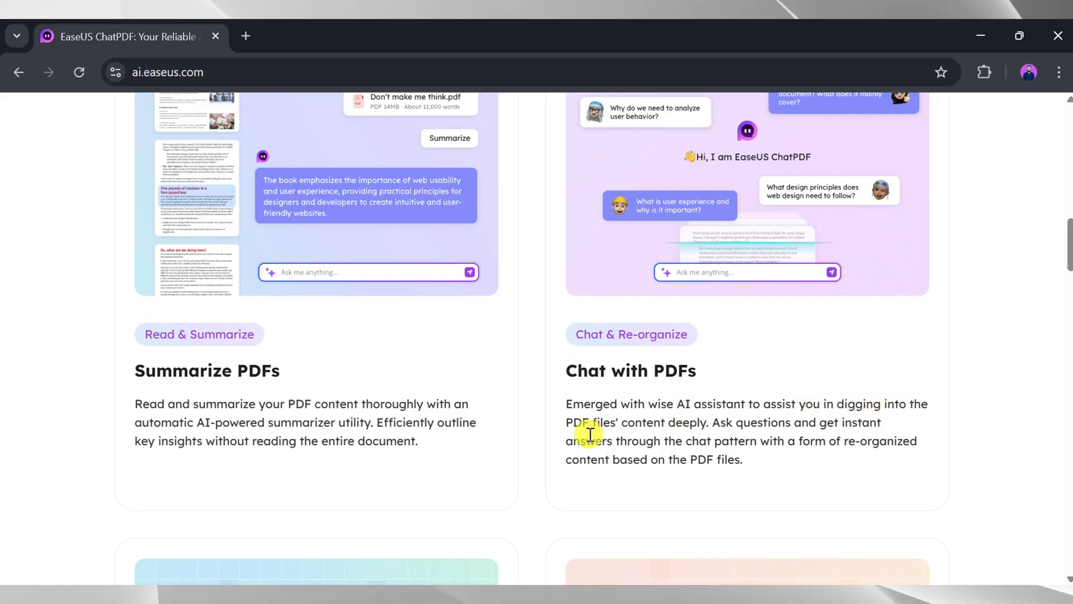
pyautogui.scroll(-3, 655, 423)
pyautogui.scroll(-3, 557, 423)
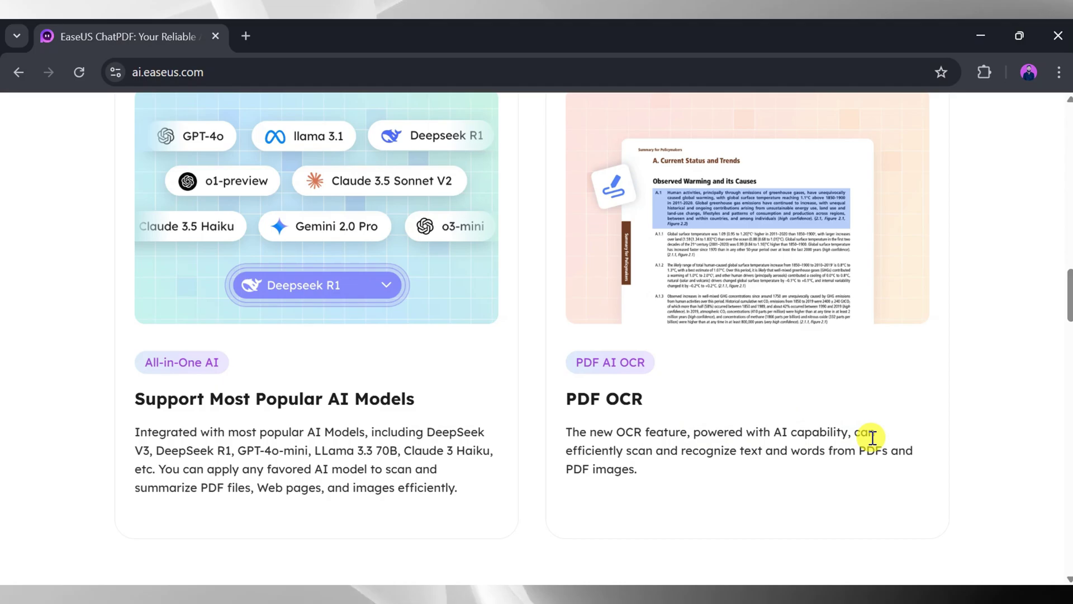
pyautogui.scroll(-3, 605, 466)
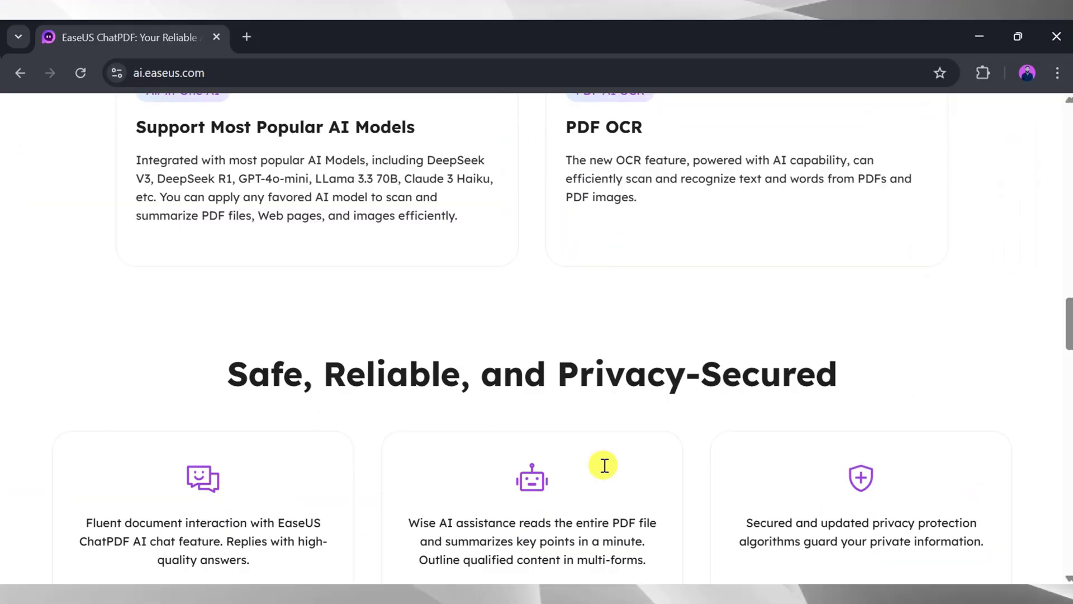
pyautogui.scroll(-1, 604, 466)
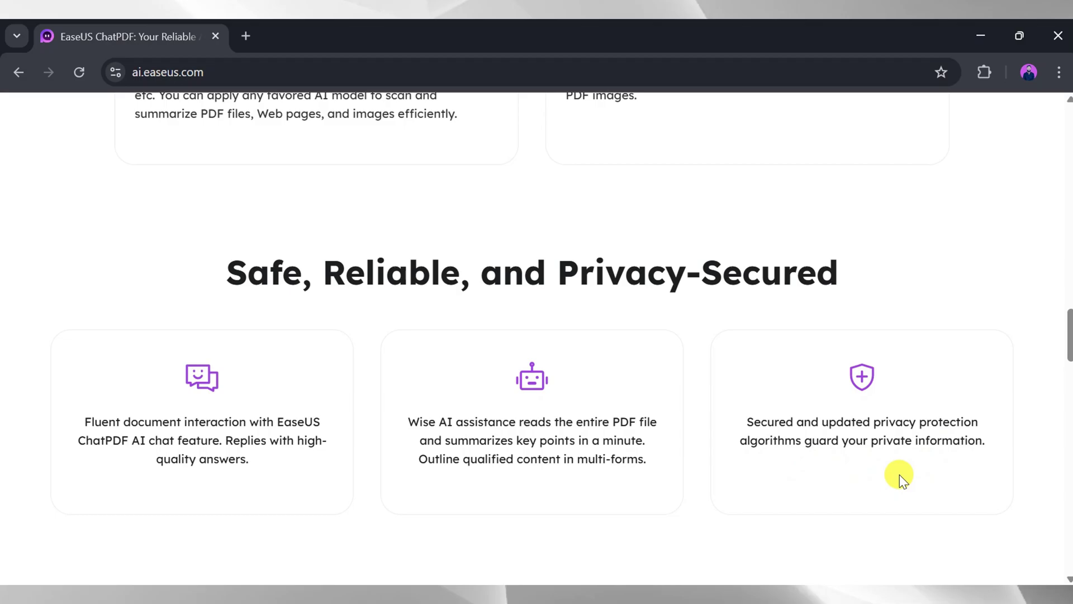
pyautogui.scroll(-2, 898, 475)
pyautogui.scroll(-5, 172, 345)
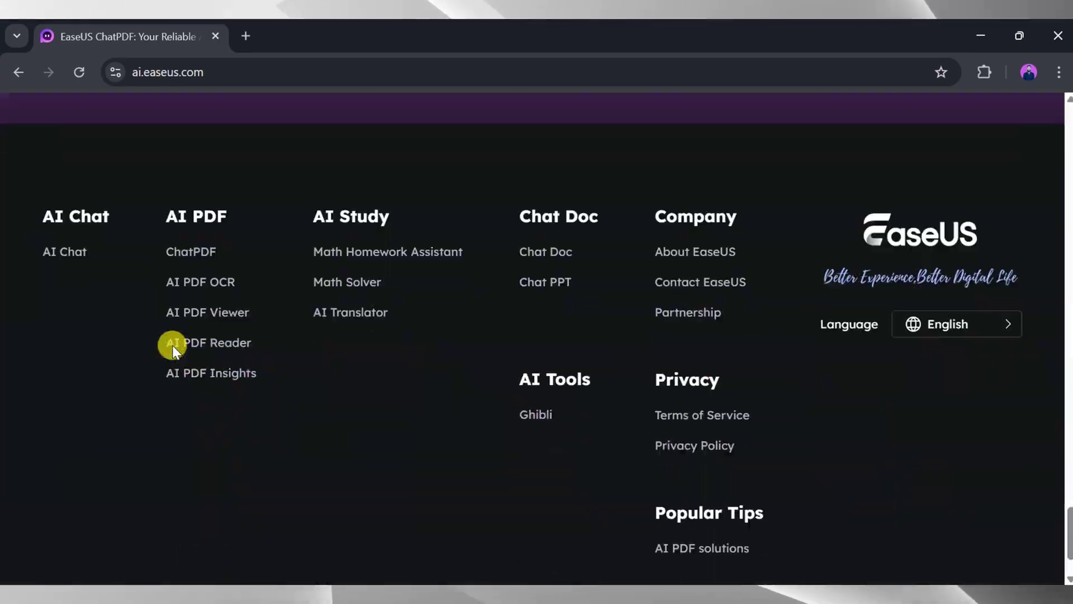
# Step: Upload bitcoin.pdf from the Downloads folder on the ChatPDF upload page
pyautogui.click(173, 344)
pyautogui.click(542, 300)
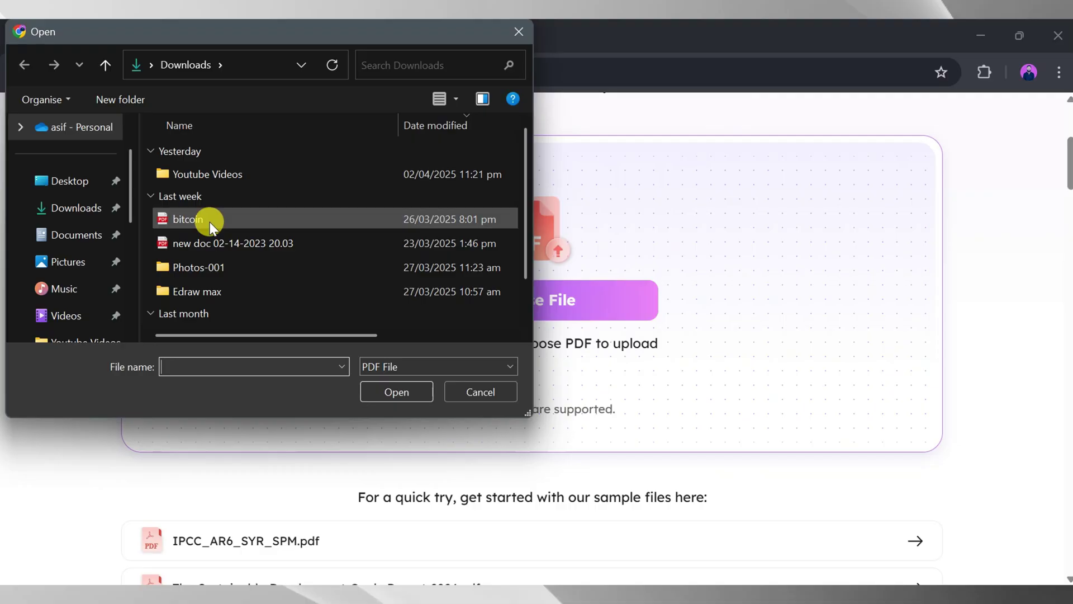
pyautogui.click(210, 222)
pyautogui.click(386, 394)
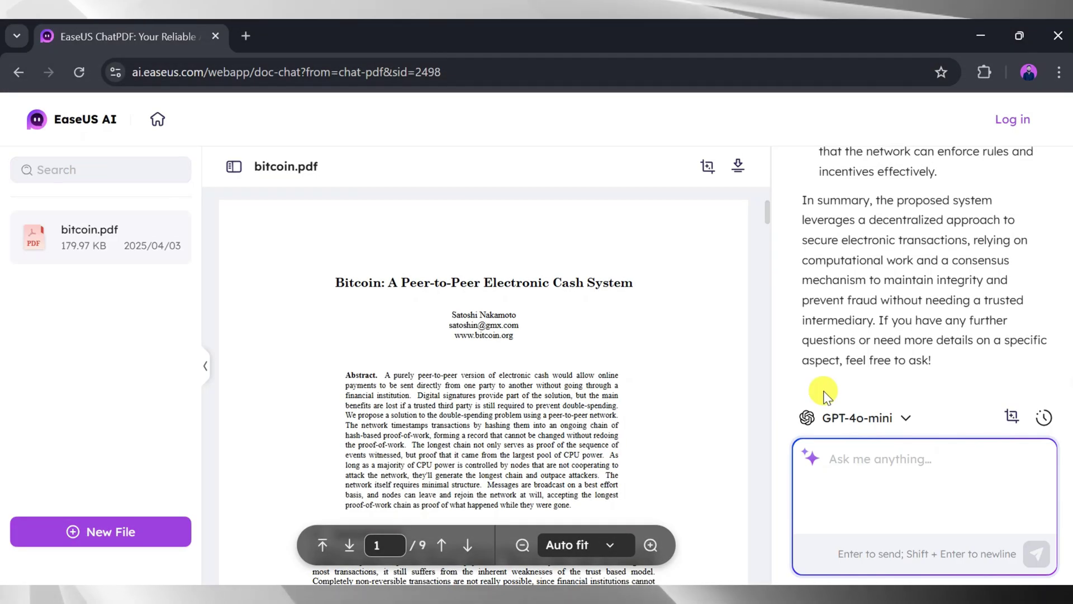
# Step: Keeping the GPT-4o-mini model, ask the assistant to summarize bitcoin.pdf
pyautogui.click(904, 417)
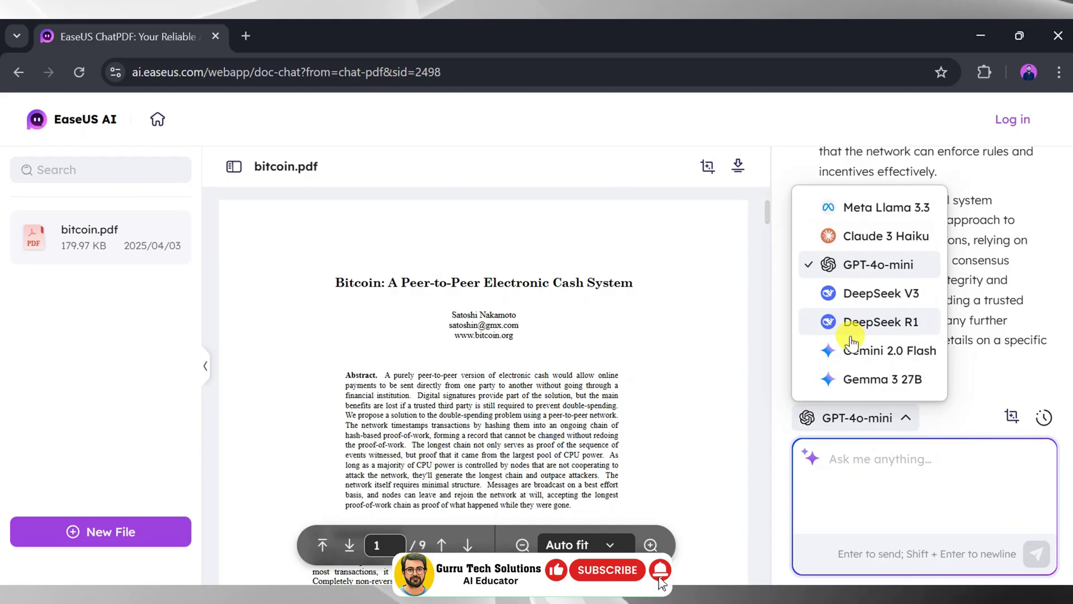
pyautogui.click(961, 518)
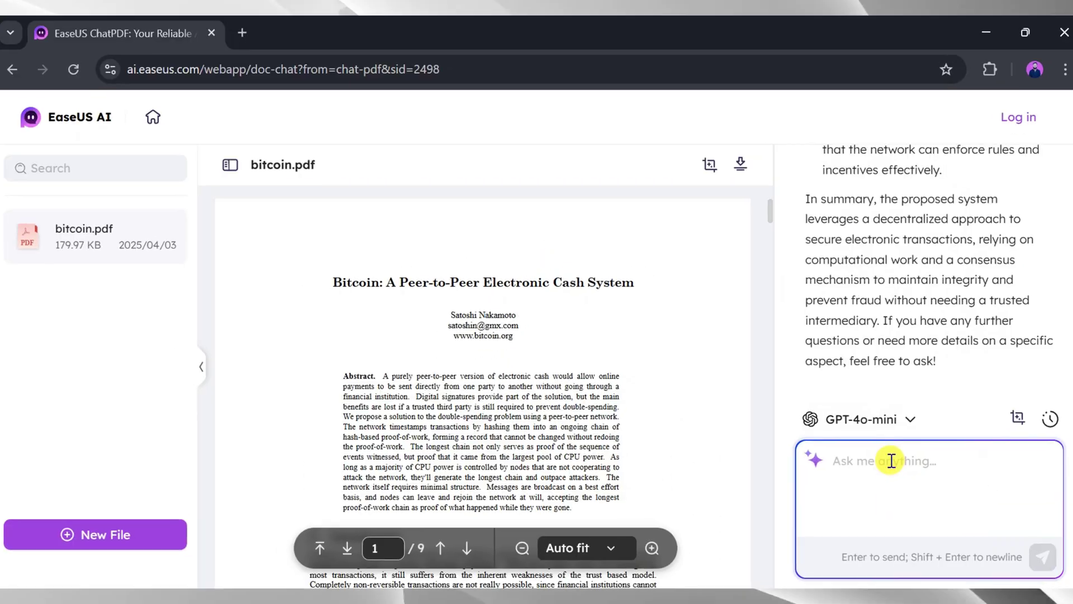
pyautogui.click(886, 458)
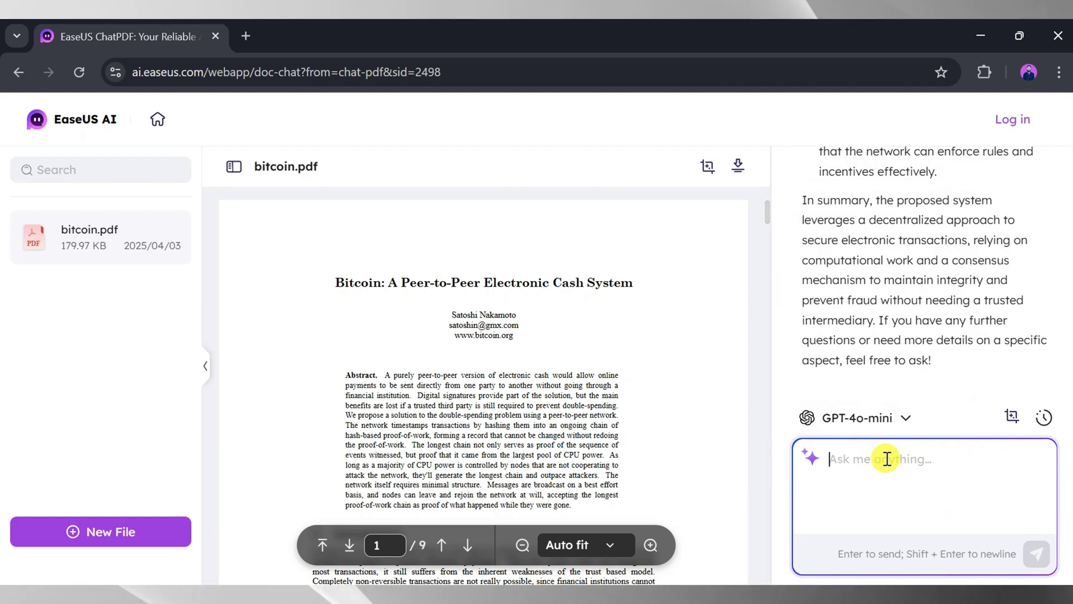
pyautogui.write('write summary of d')
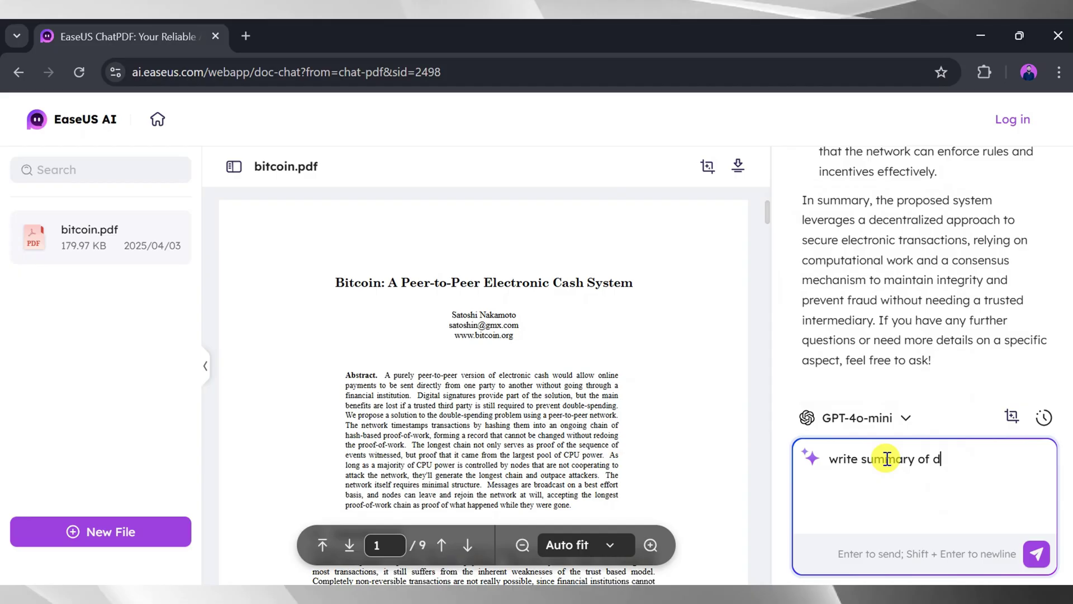
pyautogui.press('BackSpace')
pyautogui.write('pdf file')
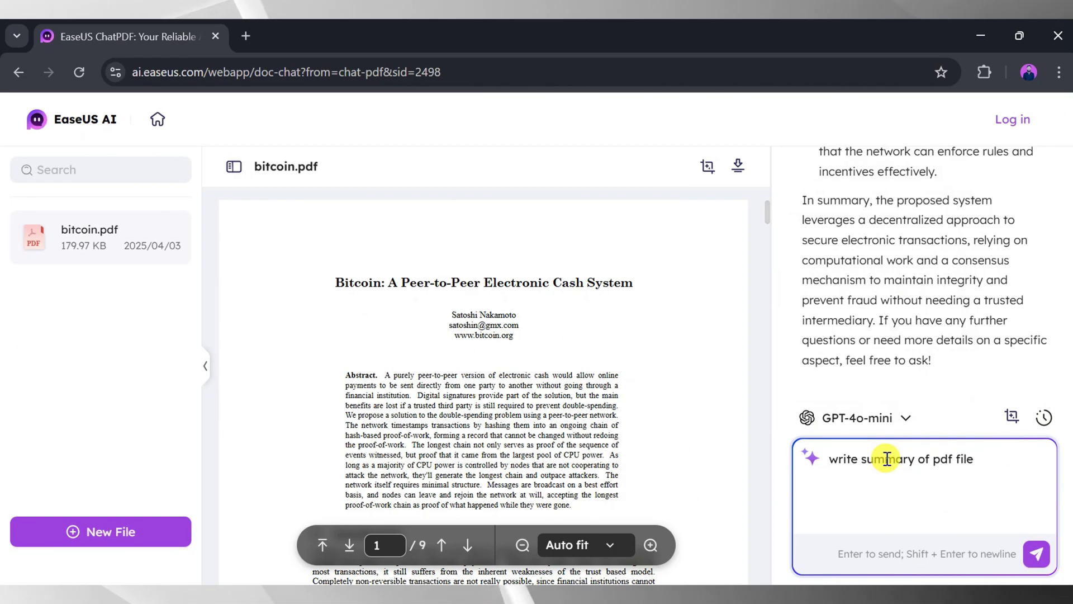
pyautogui.press('Return')
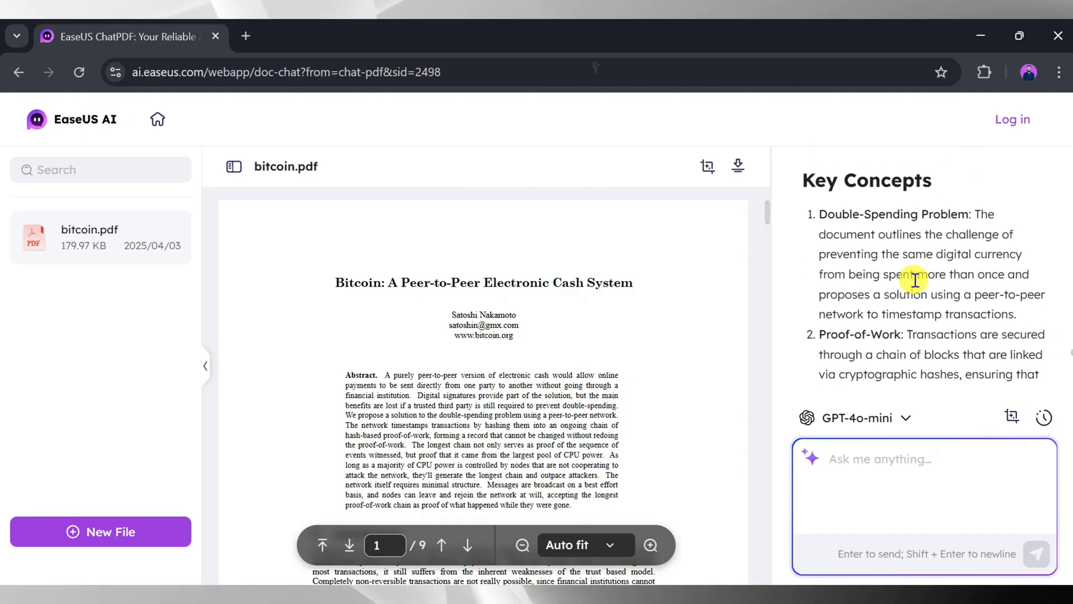
pyautogui.scroll(-5, 914, 281)
pyautogui.scroll(-5, 914, 281)
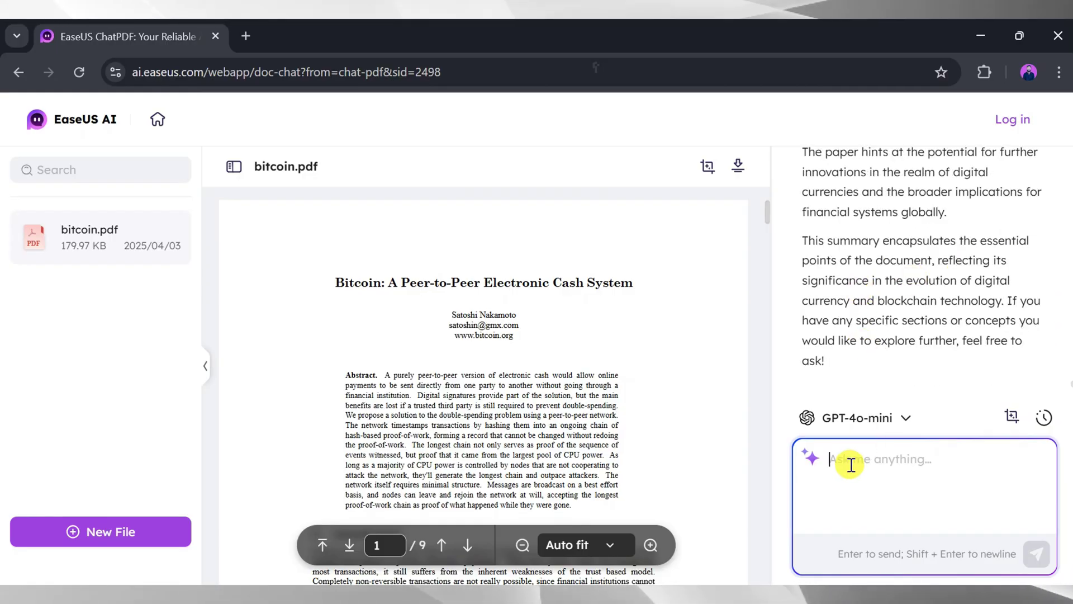
pyautogui.write('now i need important date')
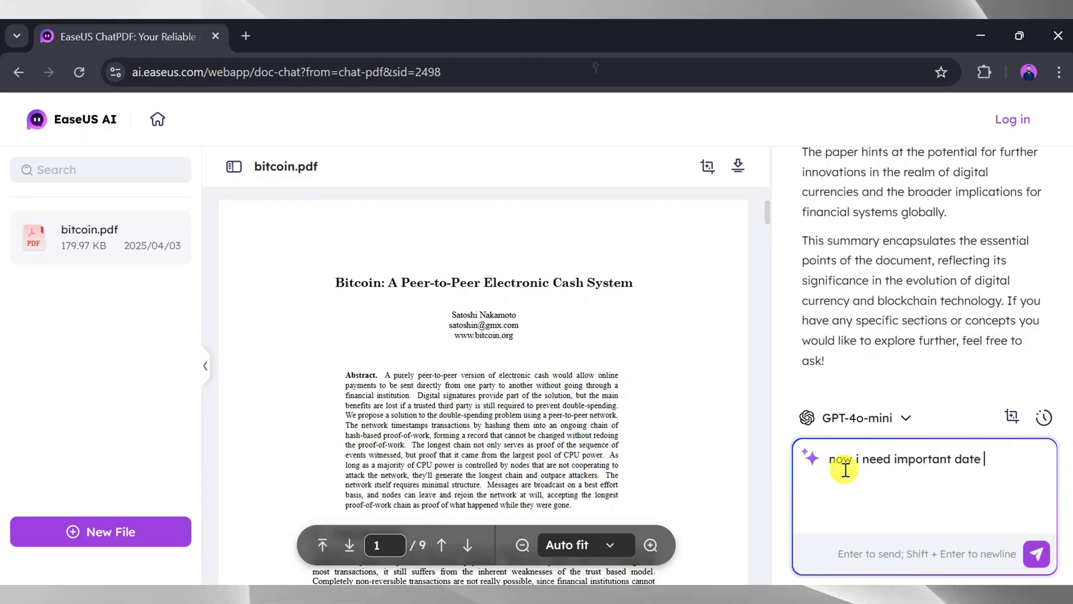
pyautogui.write('files')
# Step: Ask the assistant for the important dates in bitcoin.pdf
pyautogui.press('Return')
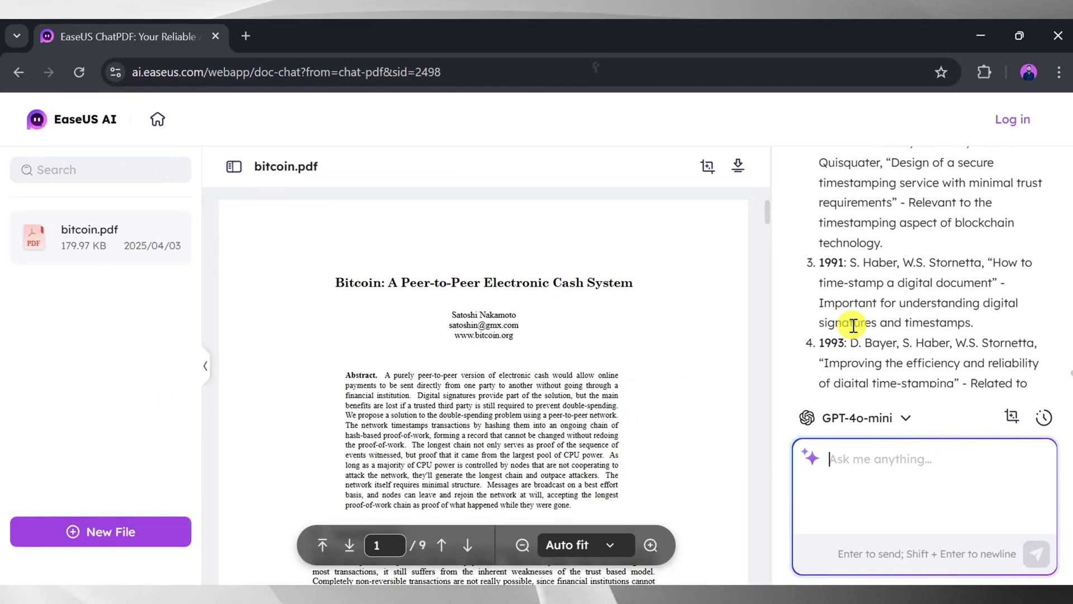
pyautogui.scroll(2, 853, 326)
pyautogui.scroll(1, 851, 324)
pyautogui.scroll(2, 851, 324)
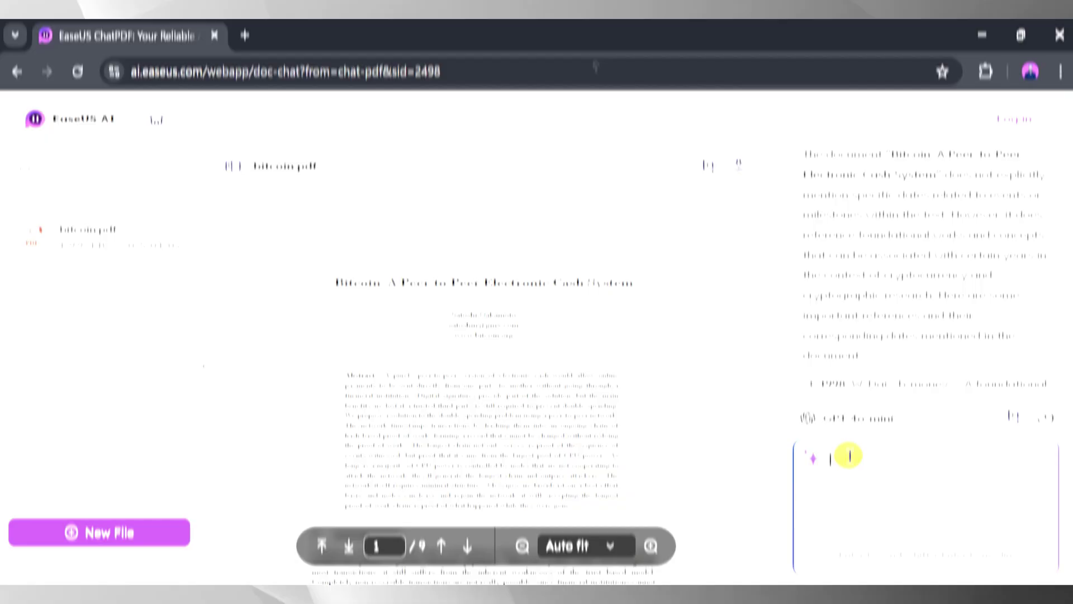
pyautogui.write('now i need re')
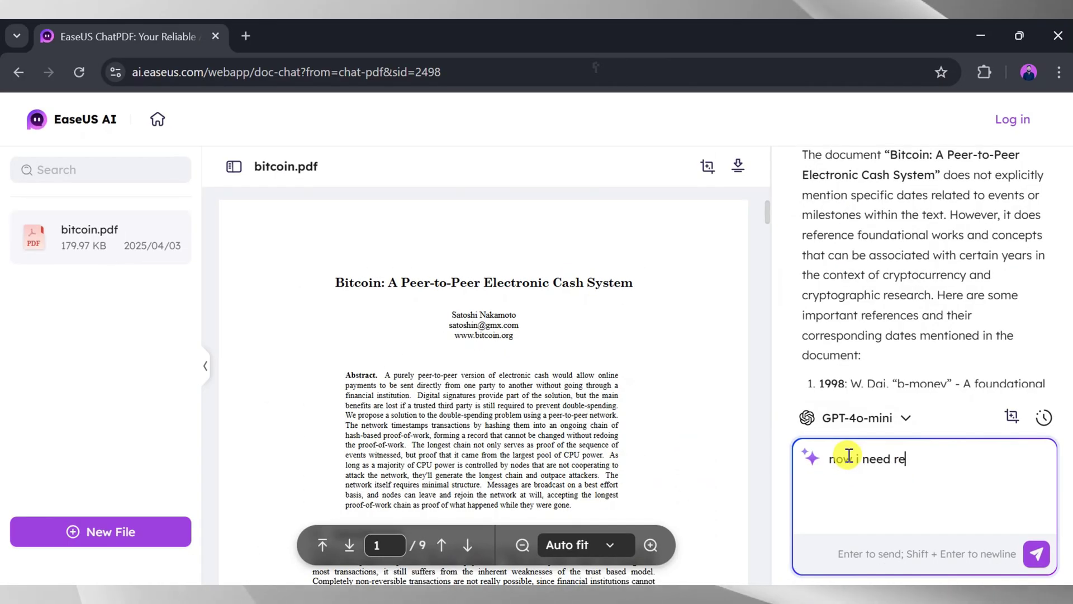
pyautogui.write('ferences')
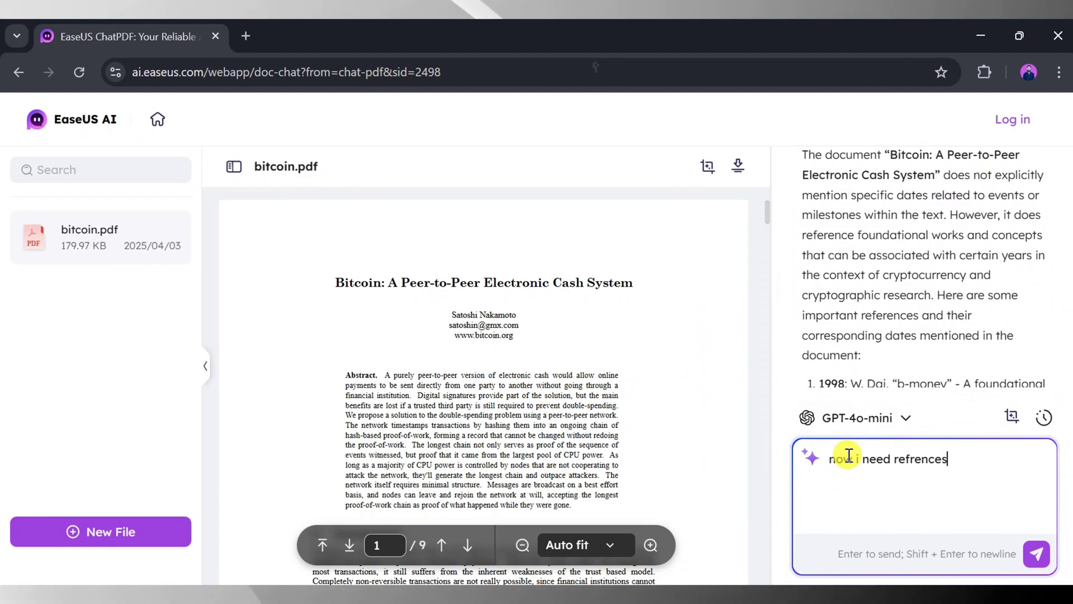
# Step: Ask the assistant to list the references cited in bitcoin.pdf
pyautogui.press('Return')
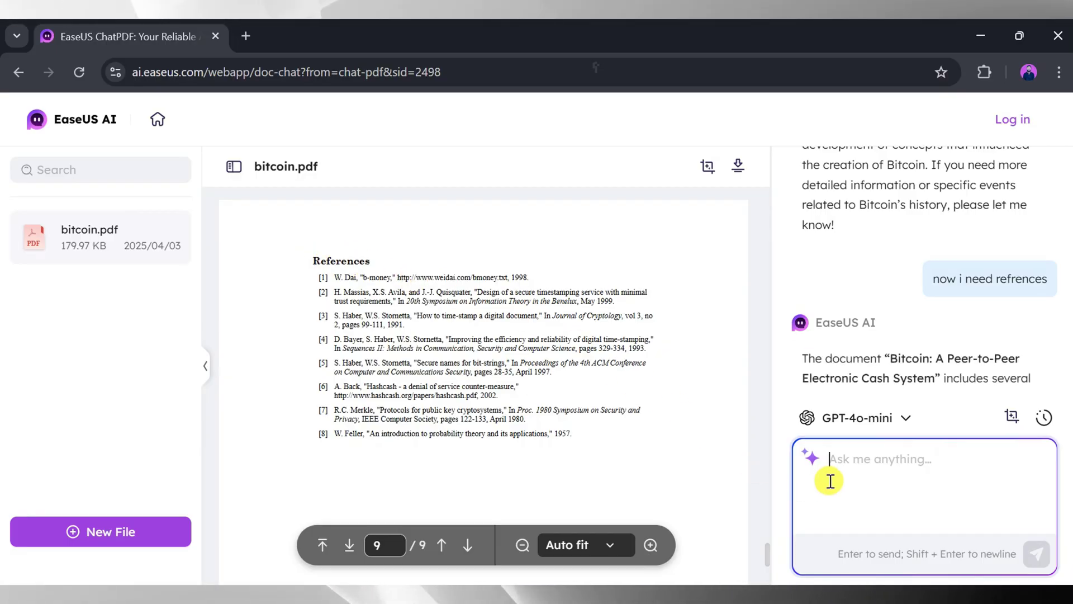
pyautogui.scroll(1, 849, 277)
pyautogui.scroll(2, 848, 277)
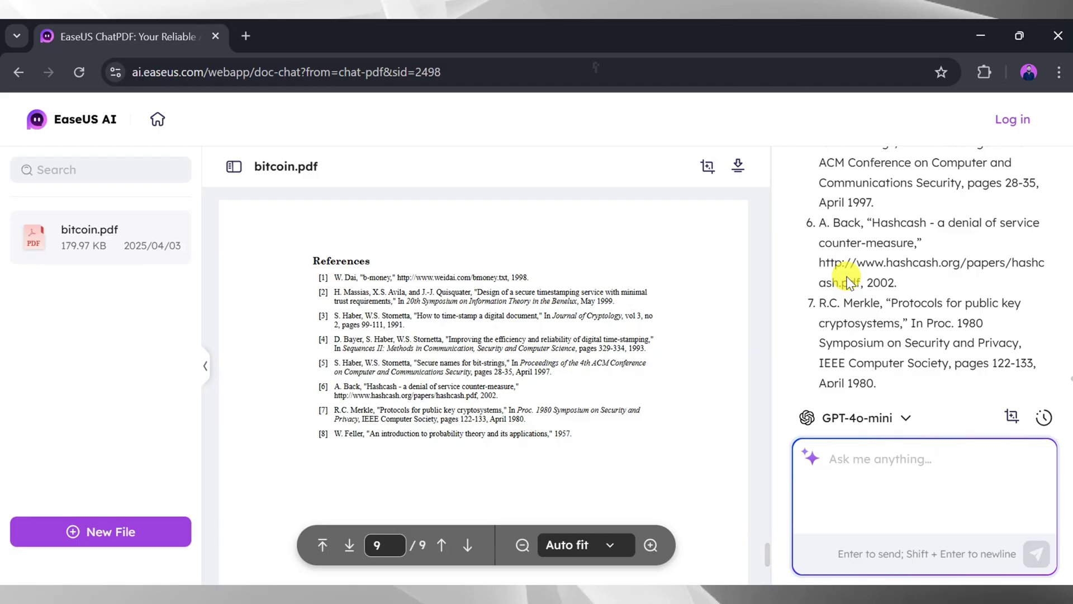
pyautogui.scroll(2, 848, 276)
pyautogui.scroll(2, 848, 277)
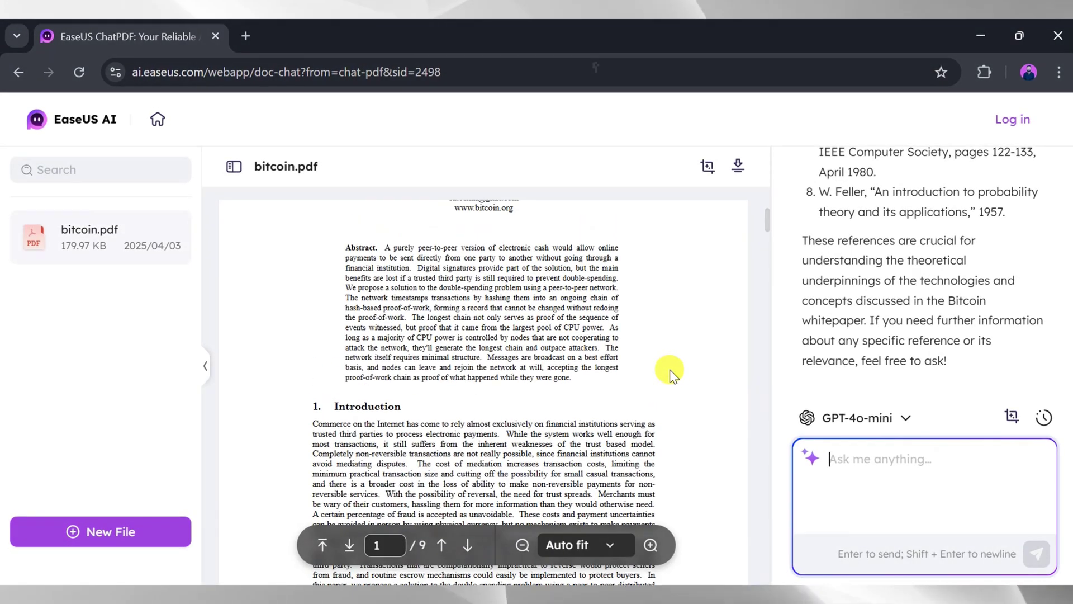
pyautogui.scroll(1, 670, 370)
pyautogui.scroll(1, 670, 370)
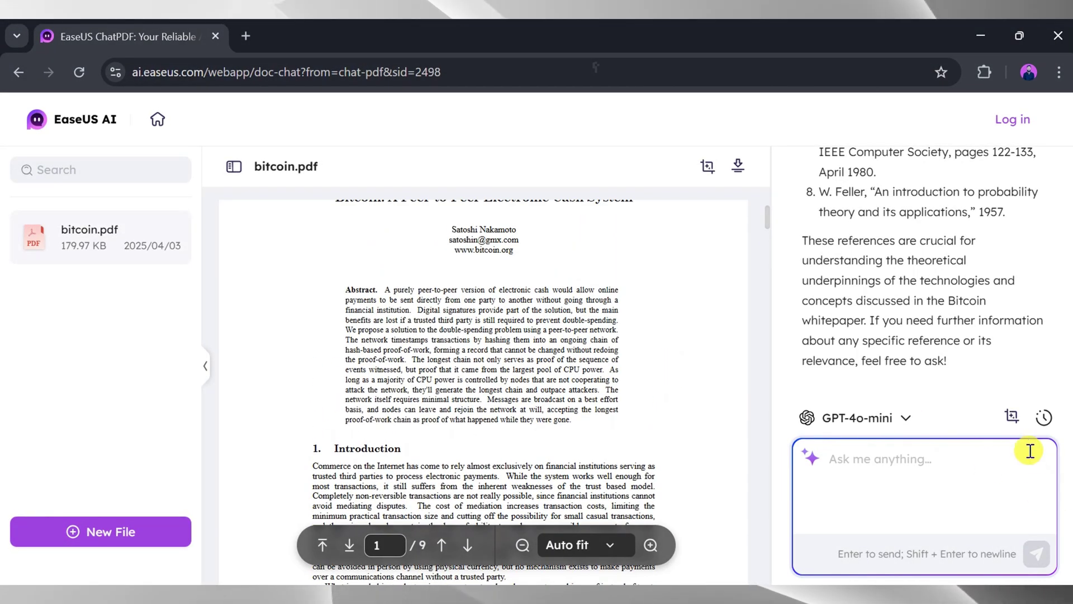
# Step: Keeping GPT-4o-mini, screenshot page 1's abstract and have the AI explain it
pyautogui.click(807, 423)
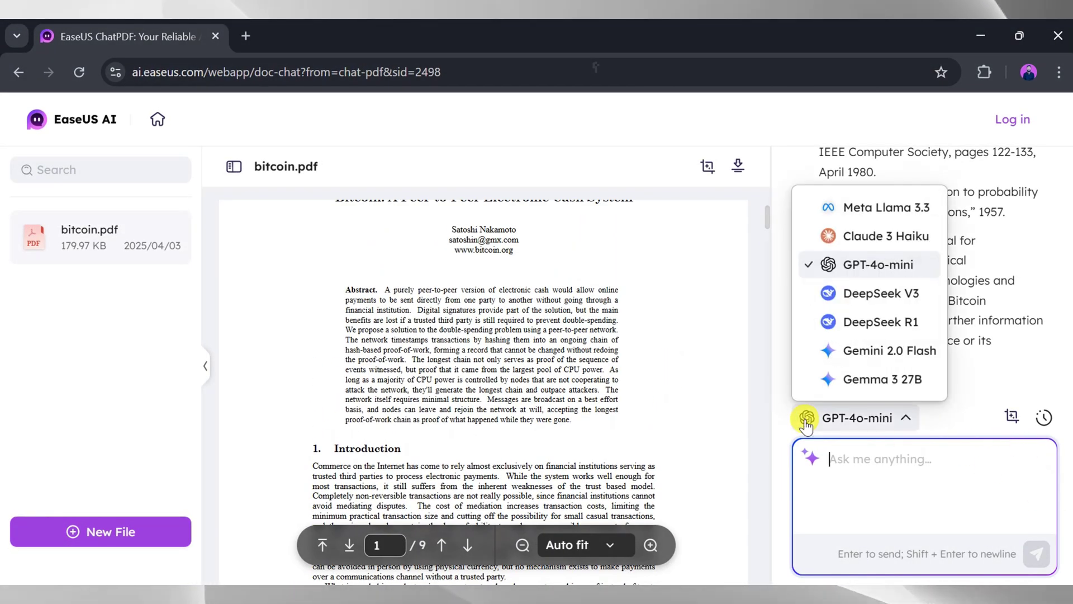
pyautogui.click(655, 385)
pyautogui.scroll(1, 655, 385)
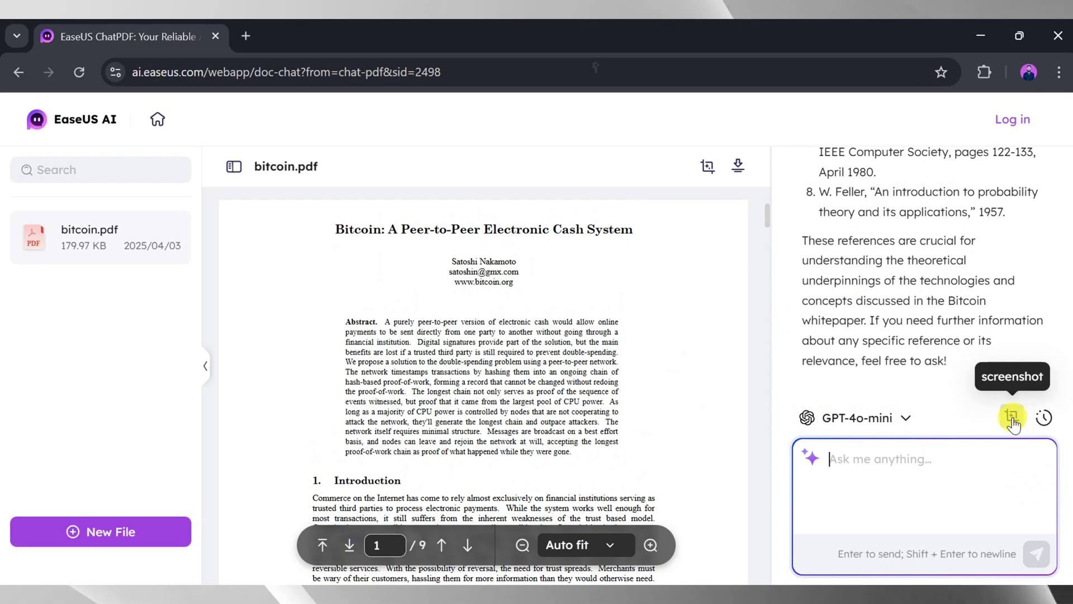
pyautogui.click(1013, 418)
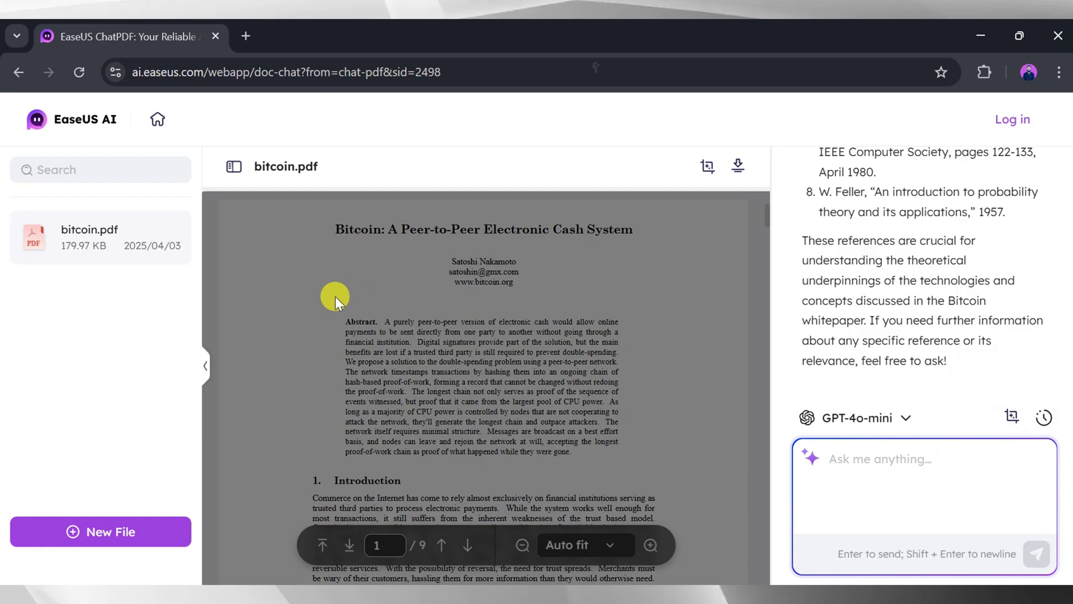
pyautogui.moveTo(335, 297)
pyautogui.mouseDown()
pyautogui.moveTo(335, 365)
pyautogui.moveTo(632, 466)
pyautogui.mouseUp()
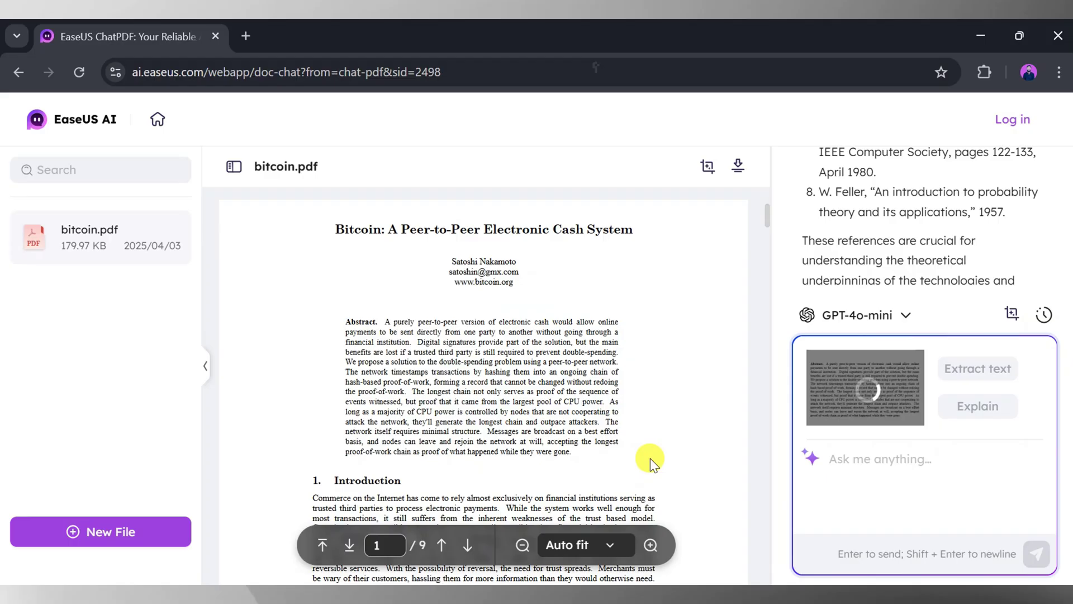
pyautogui.click(854, 457)
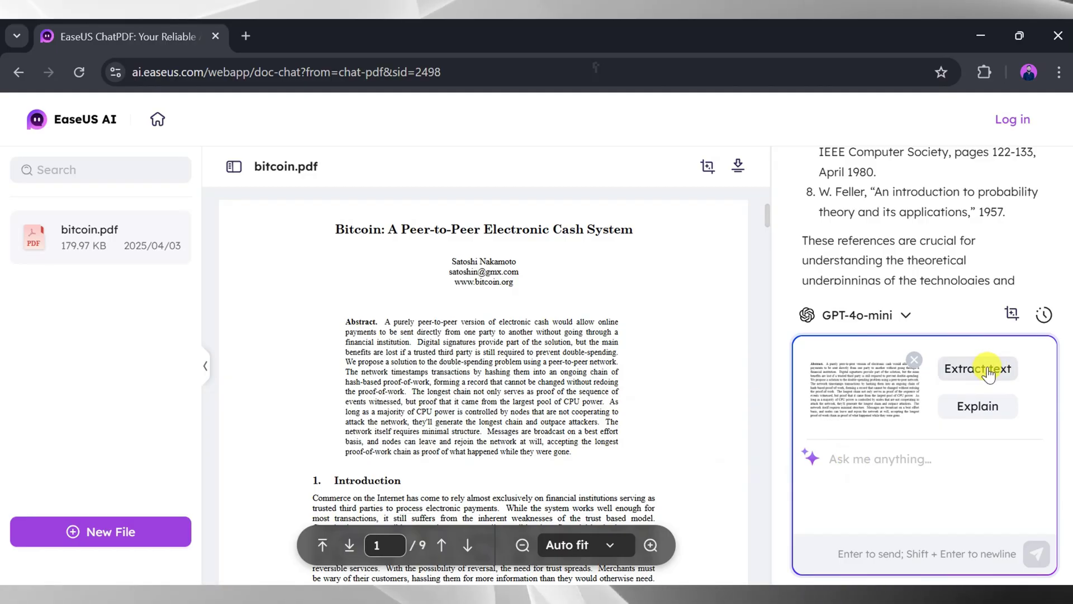
pyautogui.click(976, 406)
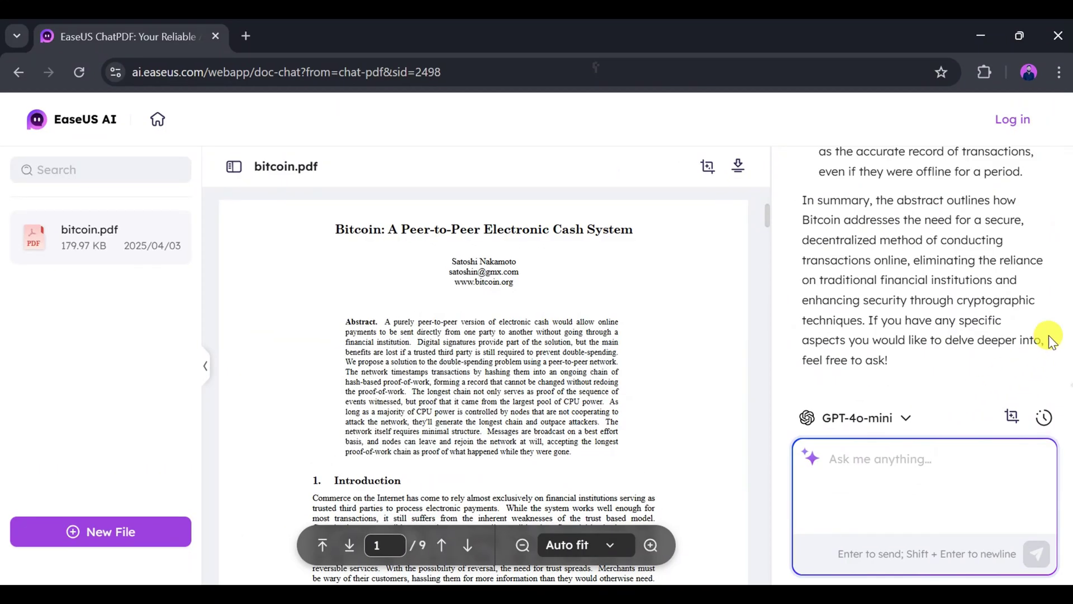
pyautogui.scroll(2, 964, 296)
pyautogui.scroll(2, 964, 297)
pyautogui.scroll(2, 964, 296)
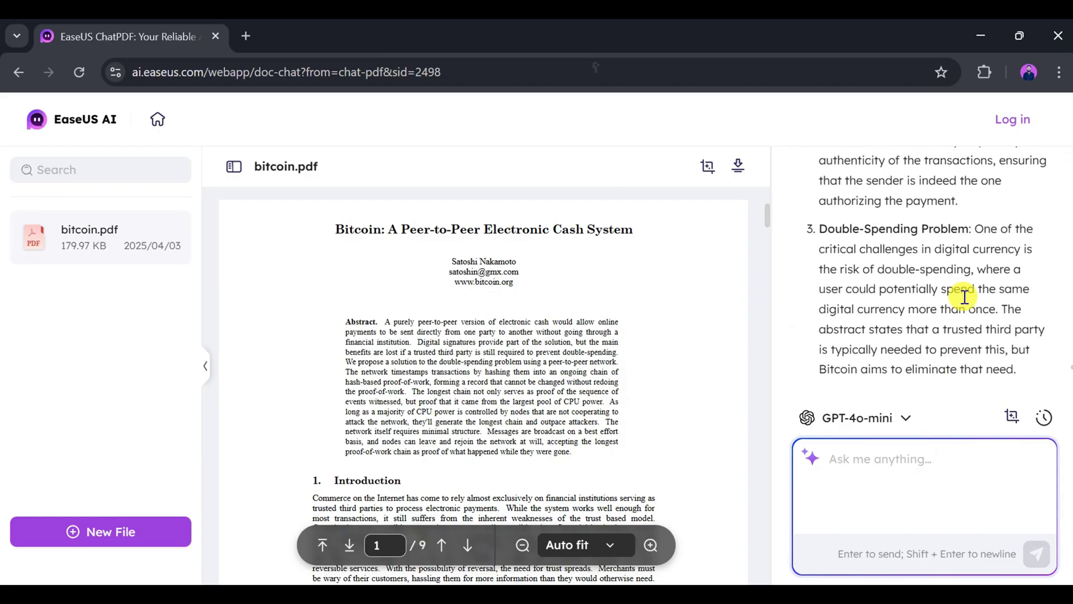
pyautogui.scroll(3, 964, 297)
pyautogui.scroll(3, 896, 293)
pyautogui.scroll(-2, 963, 296)
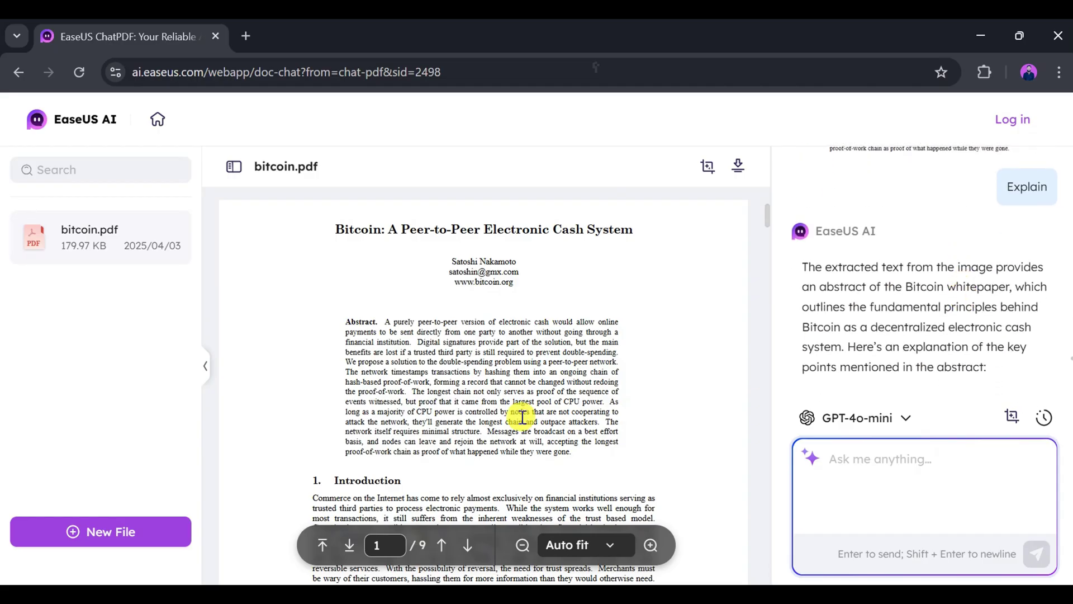
pyautogui.scroll(-2, 521, 417)
pyautogui.scroll(-2, 522, 417)
pyautogui.scroll(5, 521, 417)
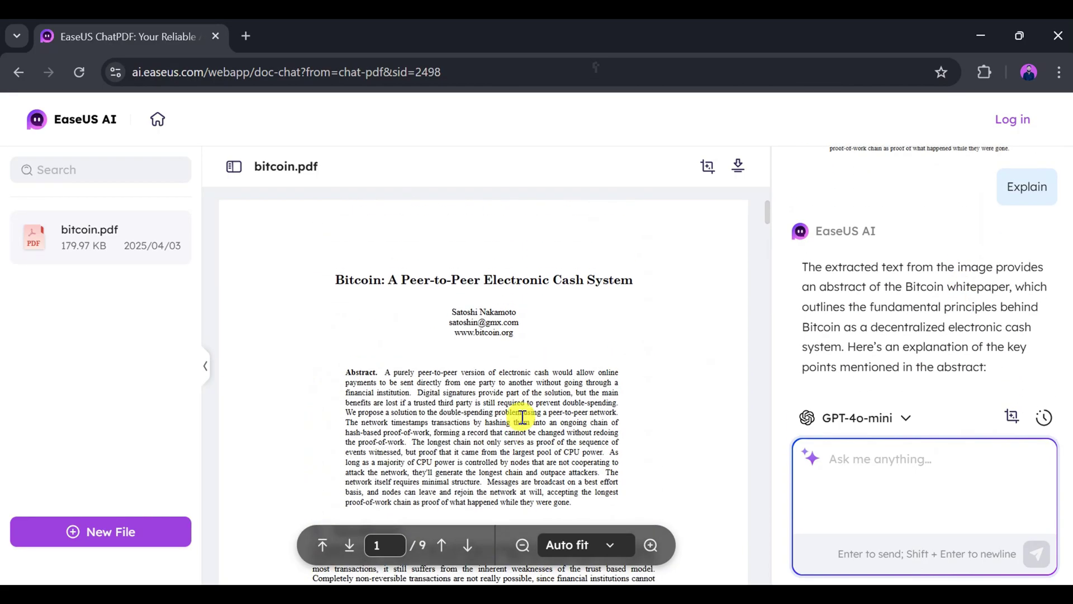